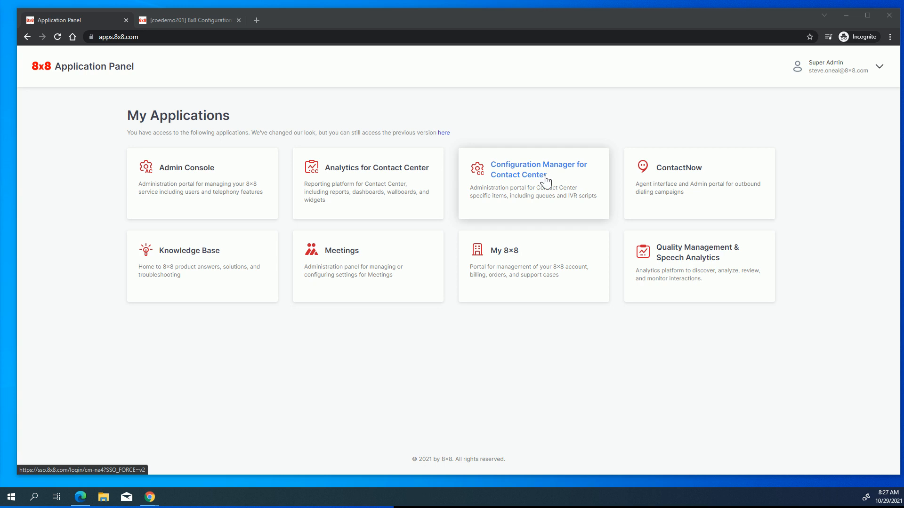
# - Switch to Configuration Manager, review the phone channel list and open the Sesame Street phone script to examine its IVR call flow
pyautogui.click(193, 20)
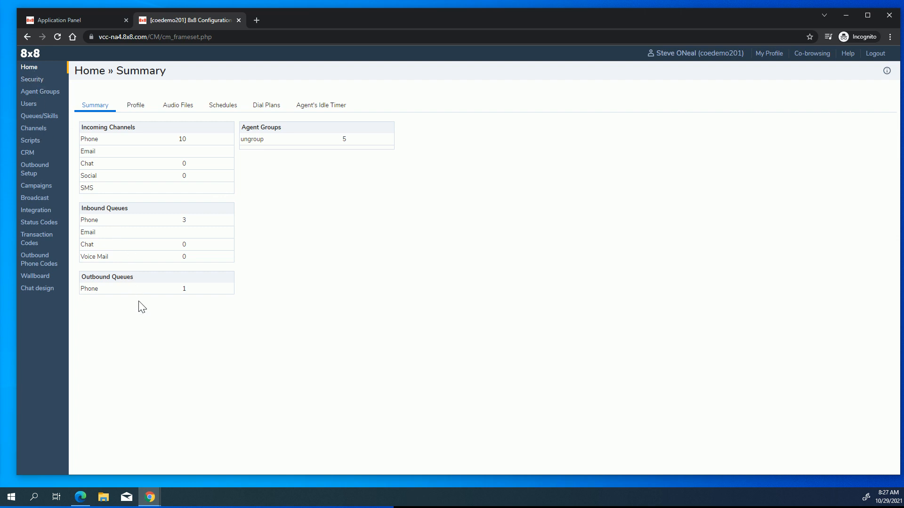
pyautogui.click(32, 130)
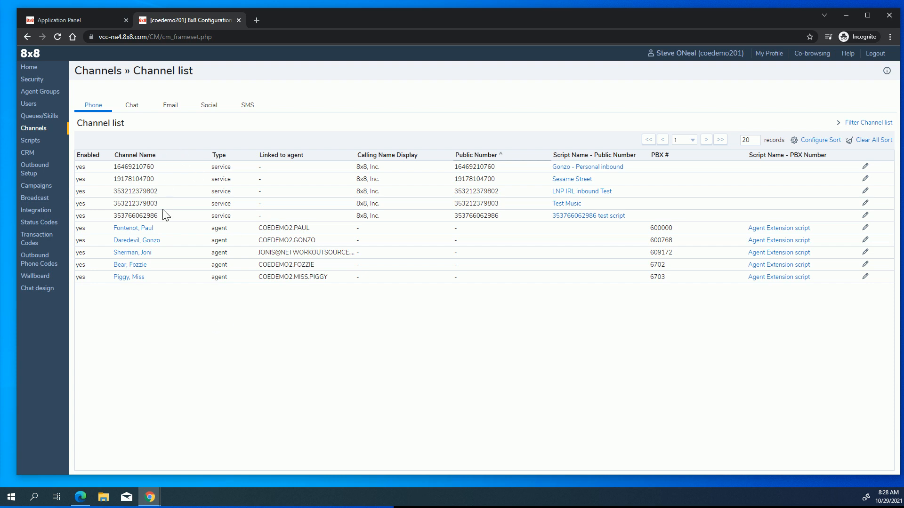
pyautogui.click(31, 141)
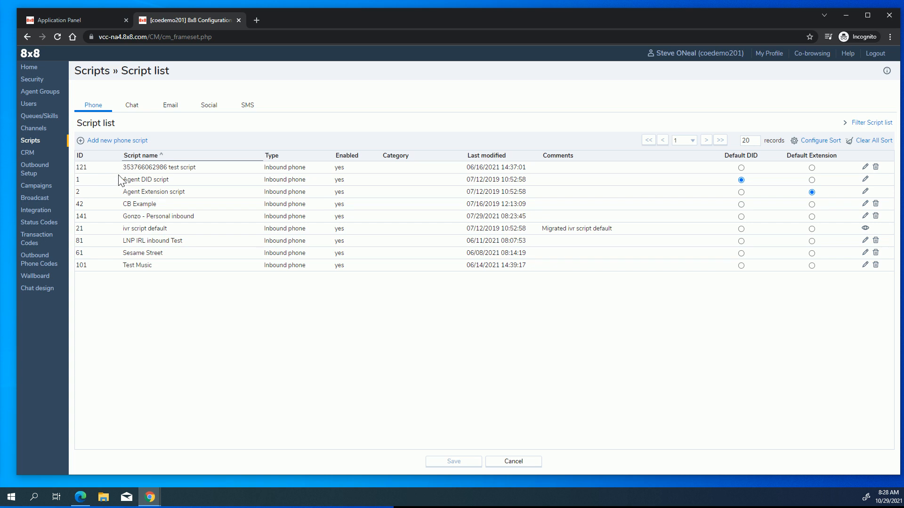
pyautogui.doubleClick(139, 252)
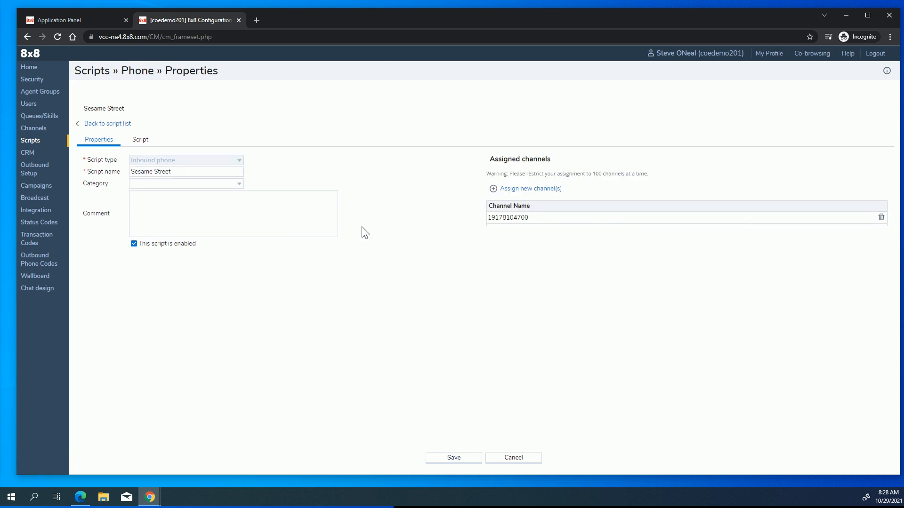
pyautogui.click(143, 142)
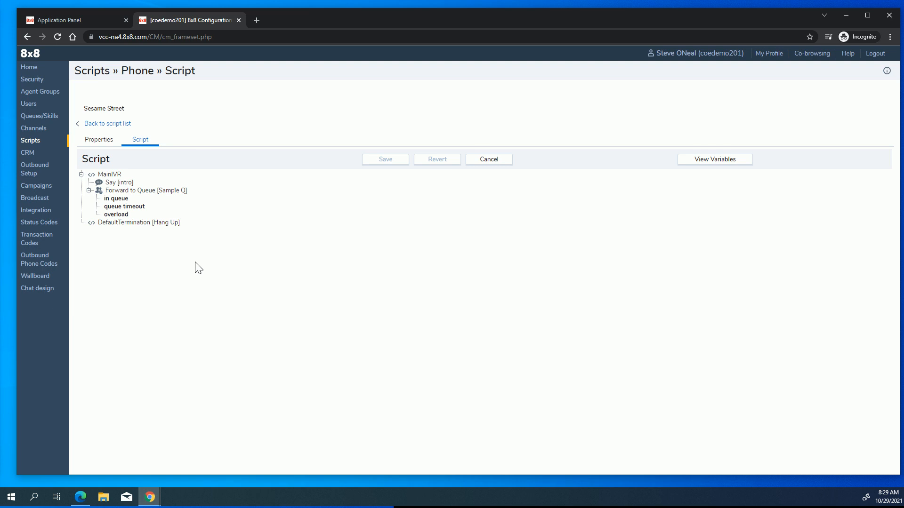
# - Open the Sample Q inbound phone queue and examine which agents are assigned and enabled as members
pyautogui.click(39, 118)
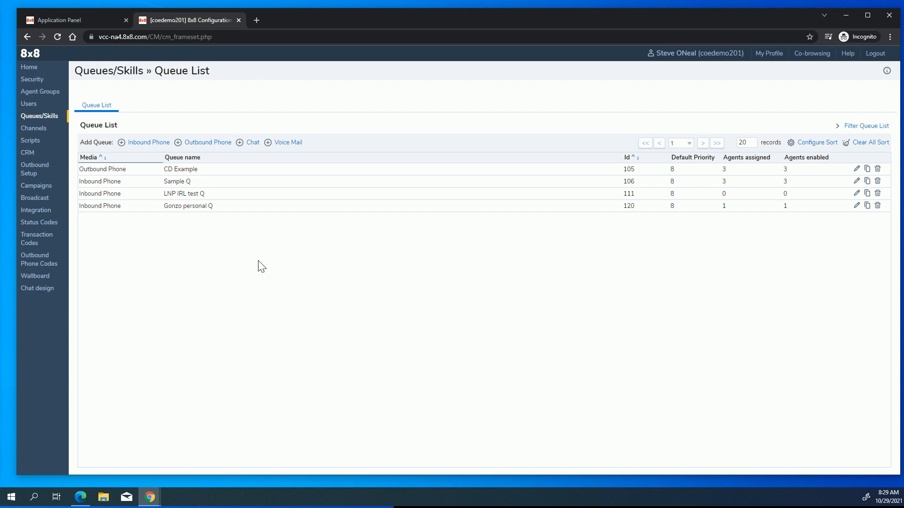
pyautogui.click(179, 183)
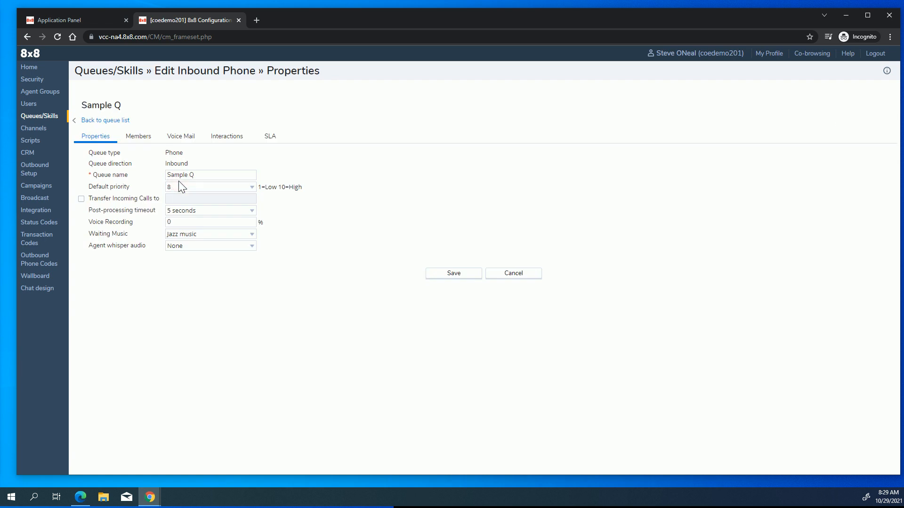
pyautogui.click(140, 141)
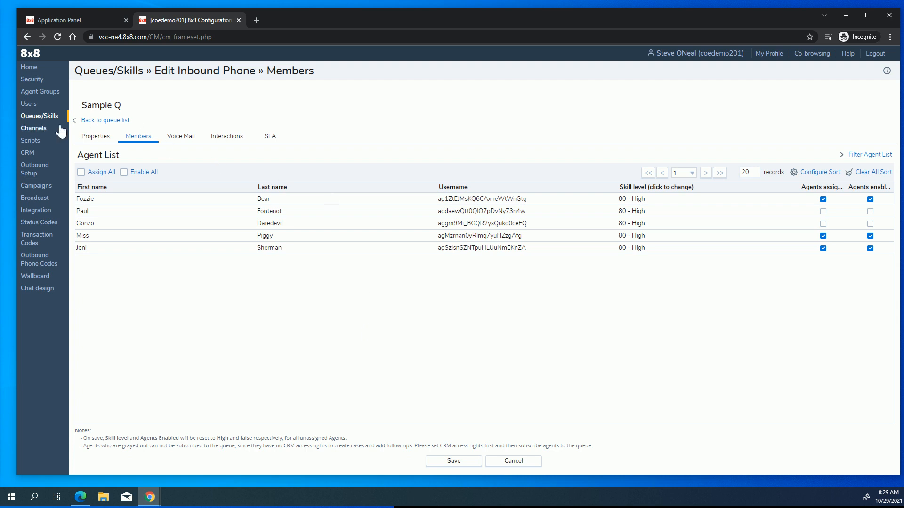
# - Look over the user list and the form for adding a new schedule, then return to the home summary
pyautogui.click(30, 105)
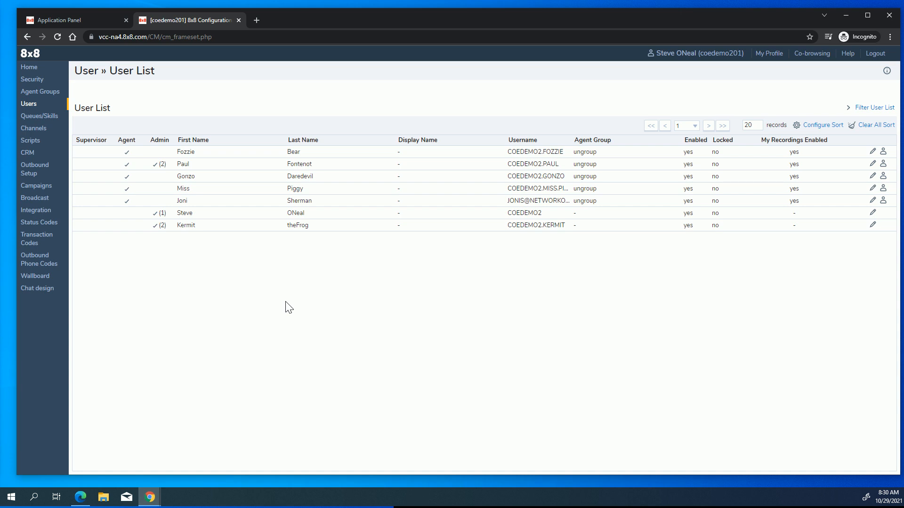
pyautogui.click(27, 69)
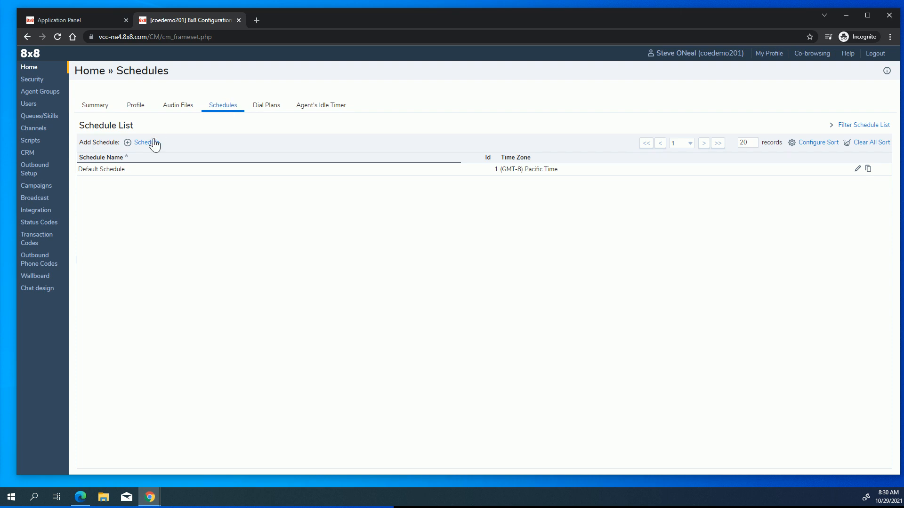
pyautogui.click(147, 147)
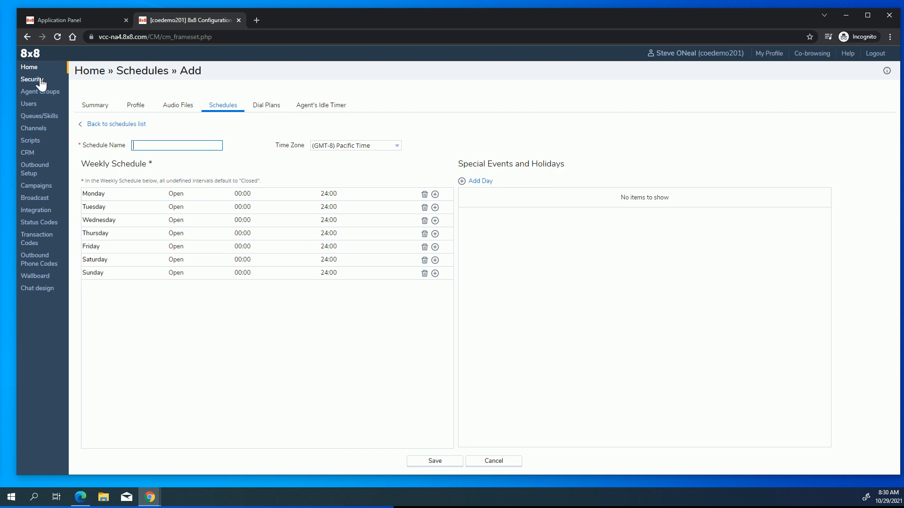
pyautogui.click(27, 68)
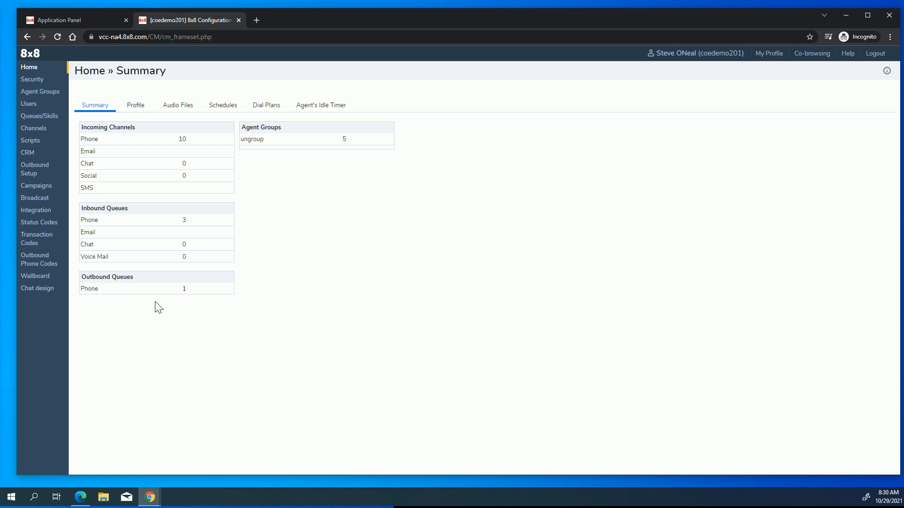
# - Start a new active status codes list with the name "a" and the description "a"
pyautogui.click(39, 223)
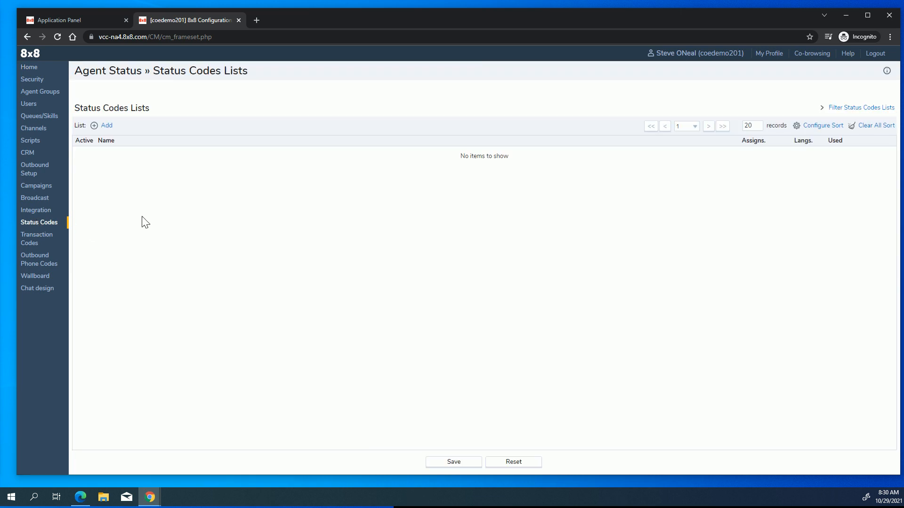
pyautogui.click(106, 125)
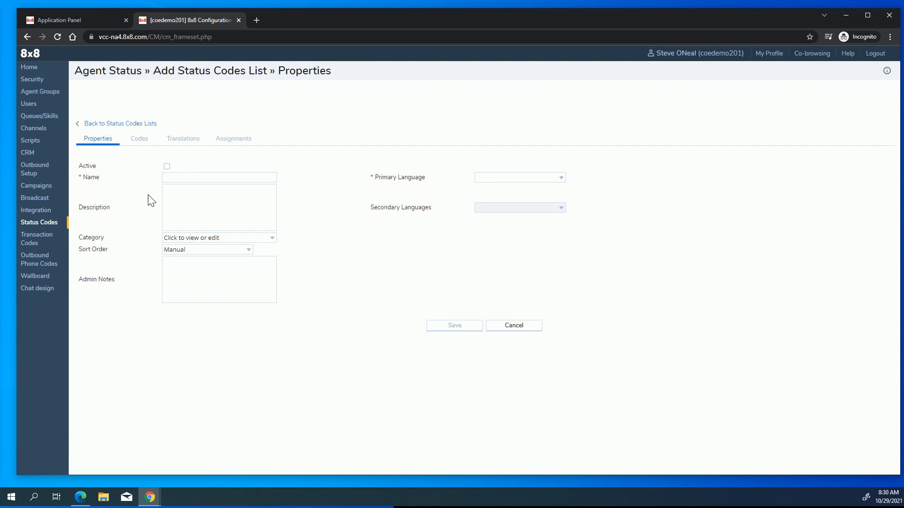
pyautogui.click(167, 166)
pyautogui.click(174, 177)
pyautogui.write('a')
pyautogui.click(176, 211)
pyautogui.write('a')
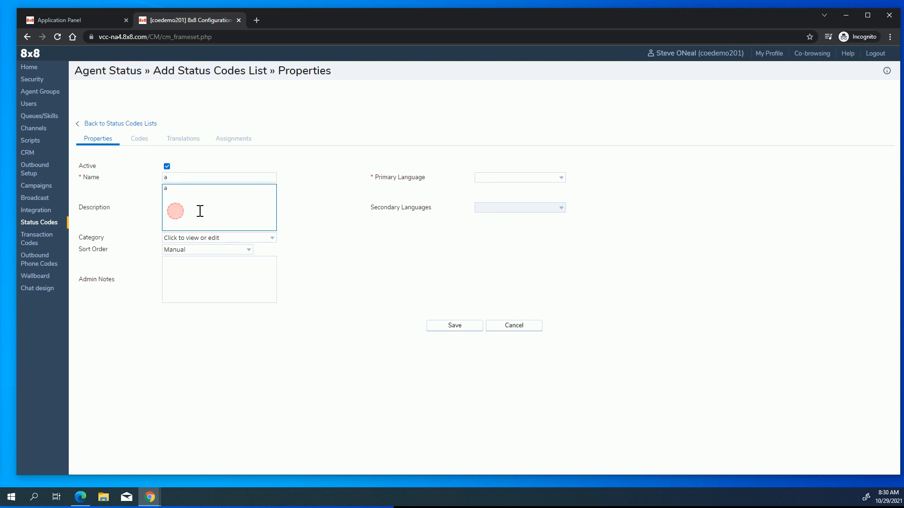
# - Set the status codes list's primary language to English (US) and save the list's properties
pyautogui.click(468, 328)
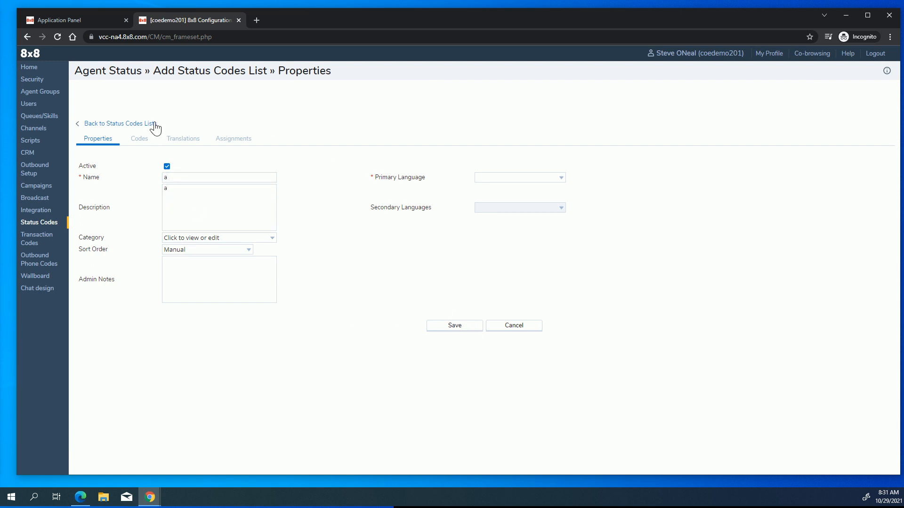
pyautogui.click(456, 328)
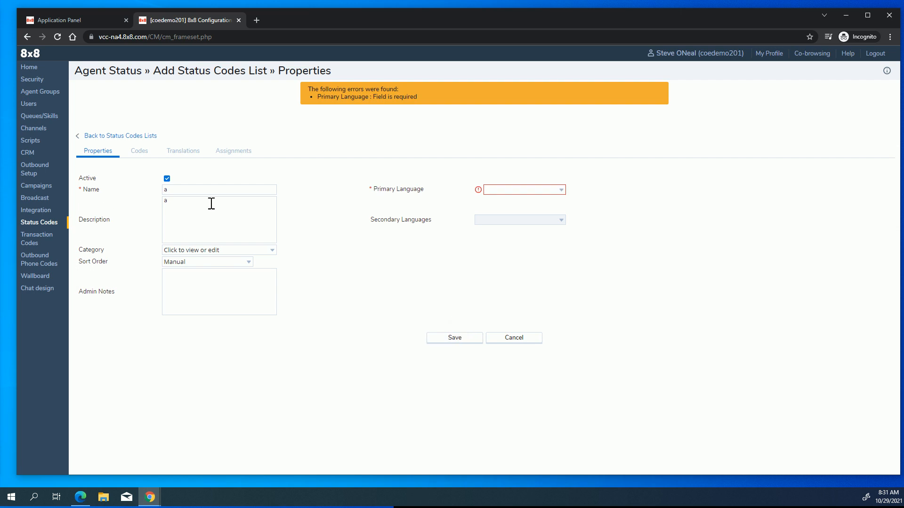
pyautogui.click(515, 191)
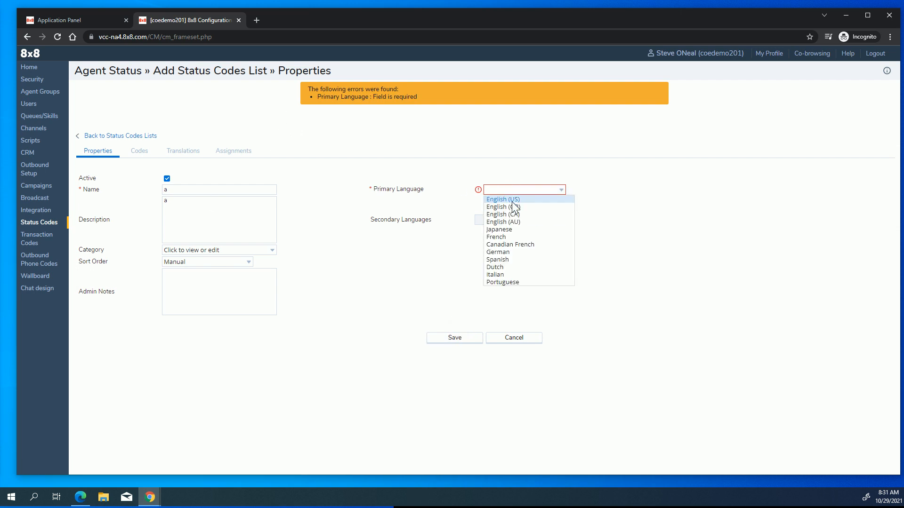
pyautogui.click(513, 207)
pyautogui.click(448, 339)
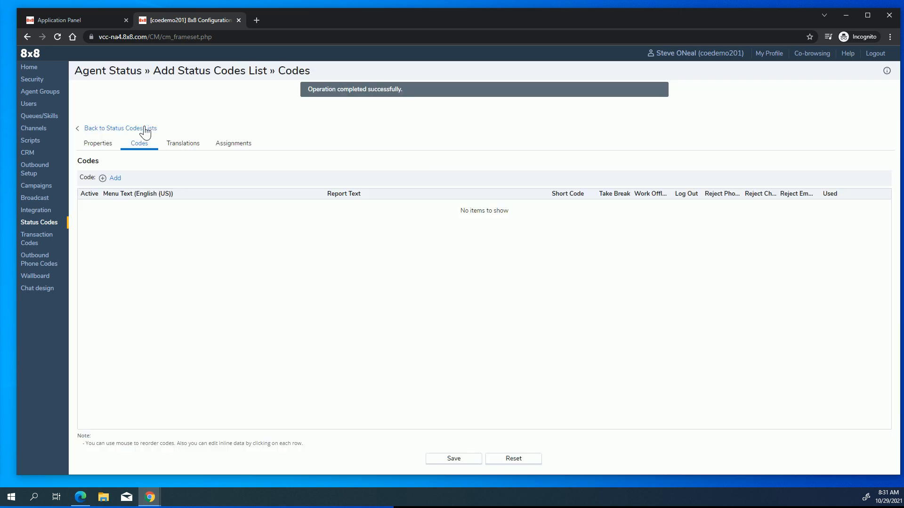
# - Add a status code with the menu text "Lunch" and enable Take Break for it
pyautogui.click(114, 178)
pyautogui.click(137, 203)
pyautogui.write('Lunch')
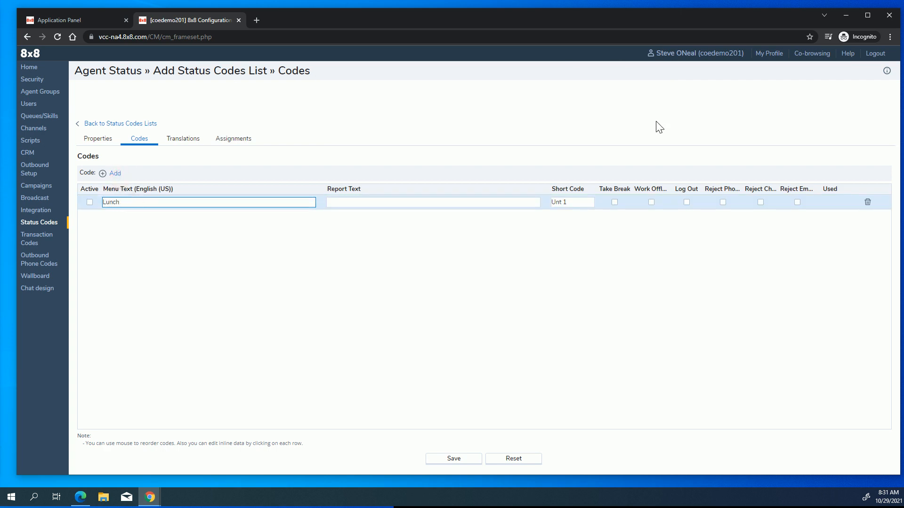
pyautogui.click(614, 202)
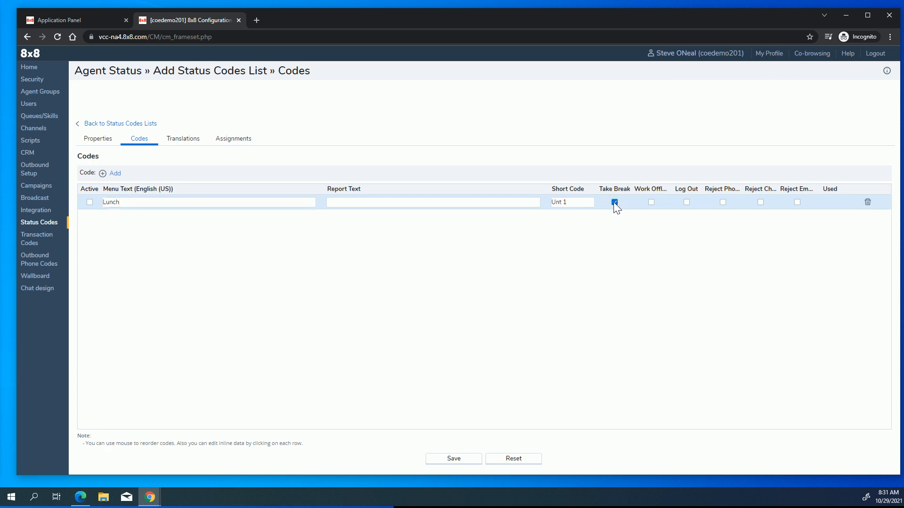
# - Add a second status code with the menu text "Meeting" and enable Work Offline for it
pyautogui.click(116, 174)
pyautogui.click(140, 218)
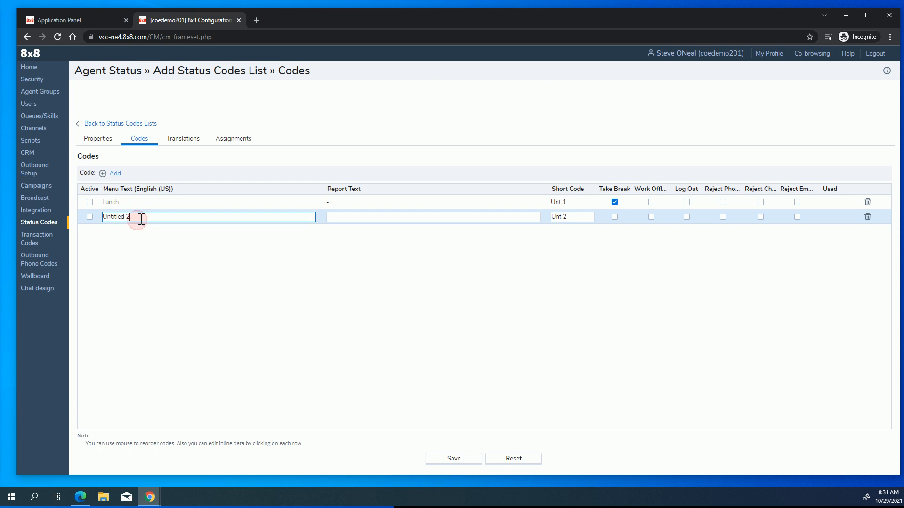
pyautogui.press('BackSpace')
pyautogui.press('BackSpace')
pyautogui.press('BackSpace')
pyautogui.press('BackSpace')
pyautogui.press('BackSpace')
pyautogui.press('BackSpace')
pyautogui.press('BackSpace')
pyautogui.press('BackSpace')
pyautogui.press('BackSpace')
pyautogui.write('Meeting')
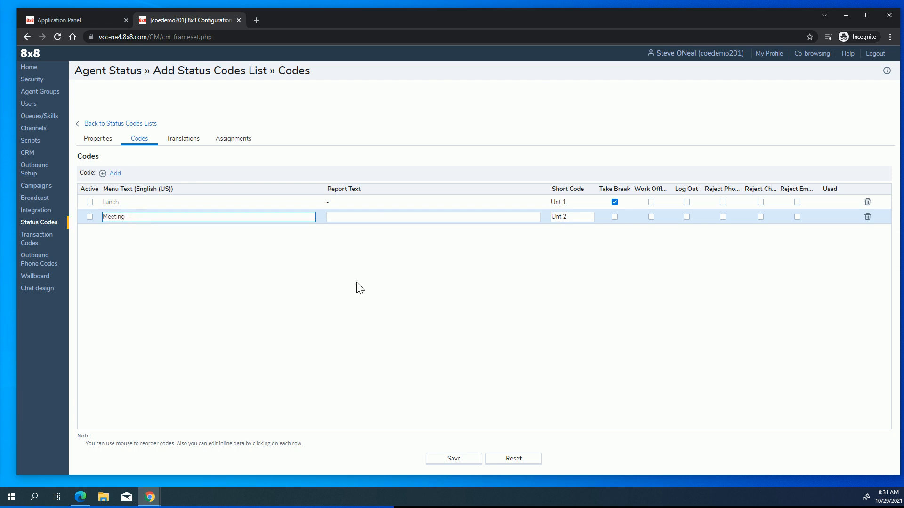
pyautogui.click(651, 217)
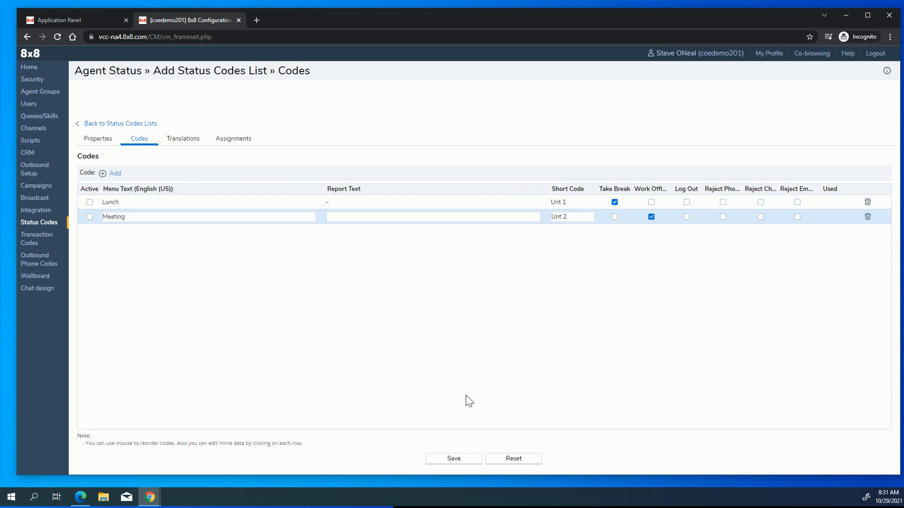
# - Start a new active transaction codes list with the name "a" and the description "a"
pyautogui.click(36, 239)
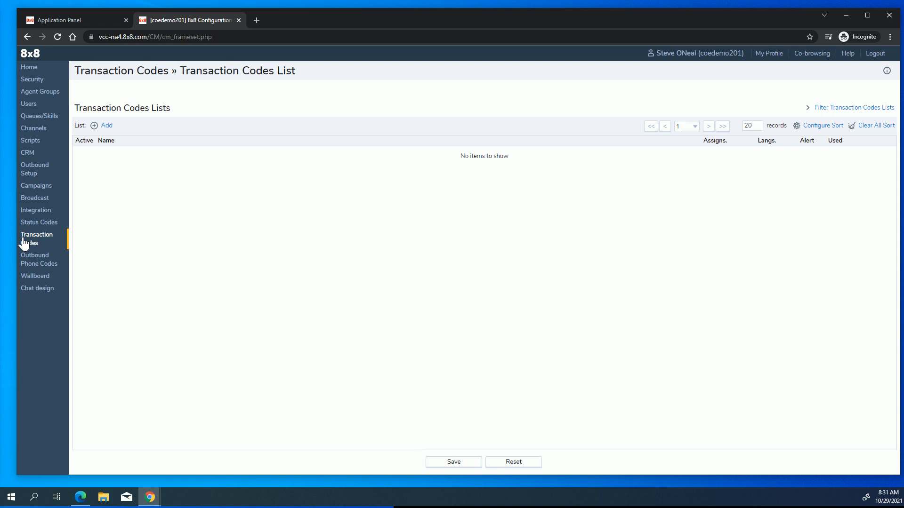
pyautogui.click(105, 127)
pyautogui.click(168, 167)
pyautogui.click(167, 178)
pyautogui.write('a')
pyautogui.click(175, 194)
pyautogui.write('a')
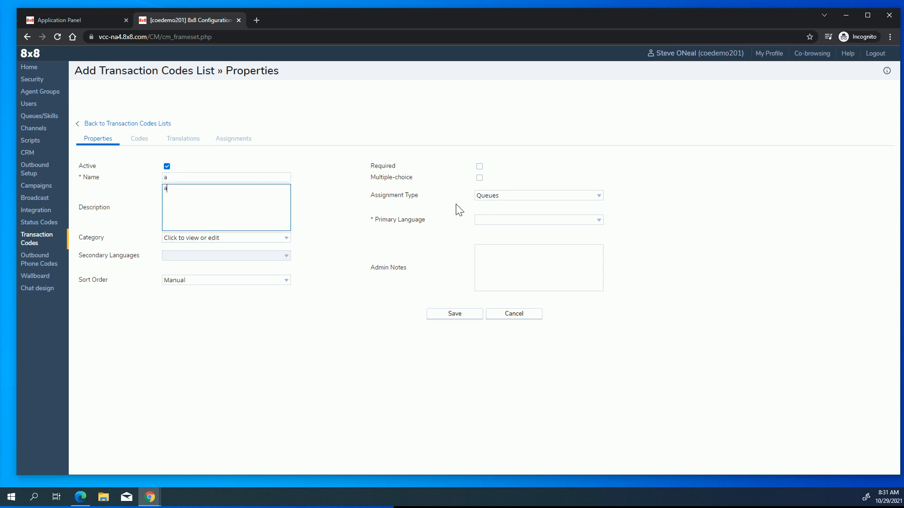
# - Make the transaction codes list required, set its primary language to English (US) and save its properties
pyautogui.click(479, 167)
pyautogui.click(504, 221)
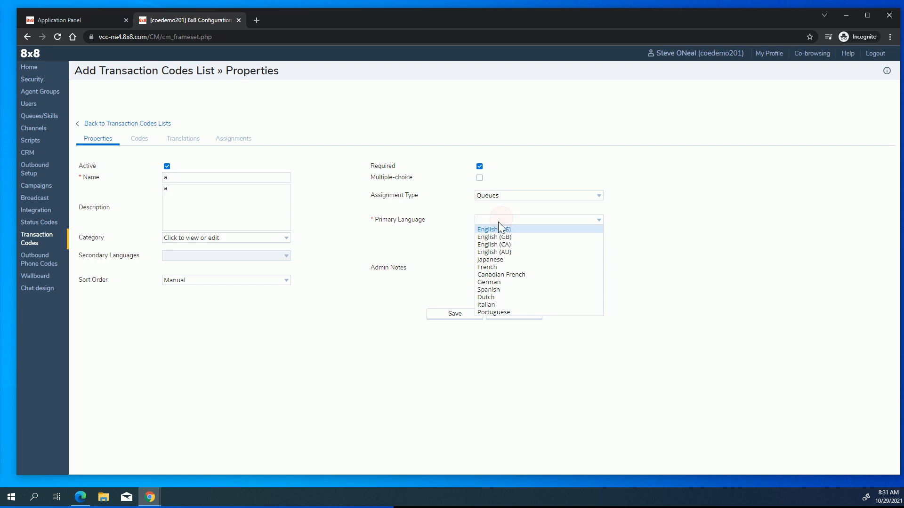
pyautogui.click(485, 229)
pyautogui.click(441, 315)
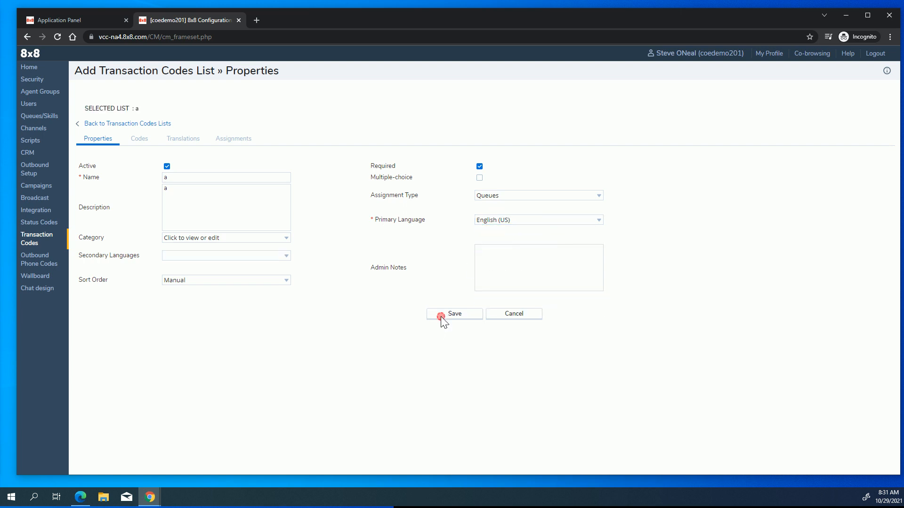
# - Add a transaction code with the menu text "Sales"
pyautogui.click(114, 179)
pyautogui.click(142, 202)
pyautogui.press('BackSpace')
pyautogui.press('BackSpace')
pyautogui.press('BackSpace')
pyautogui.press('BackSpace')
pyautogui.press('BackSpace')
pyautogui.press('BackSpace')
pyautogui.press('BackSpace')
pyautogui.press('BackSpace')
pyautogui.write('Sales')
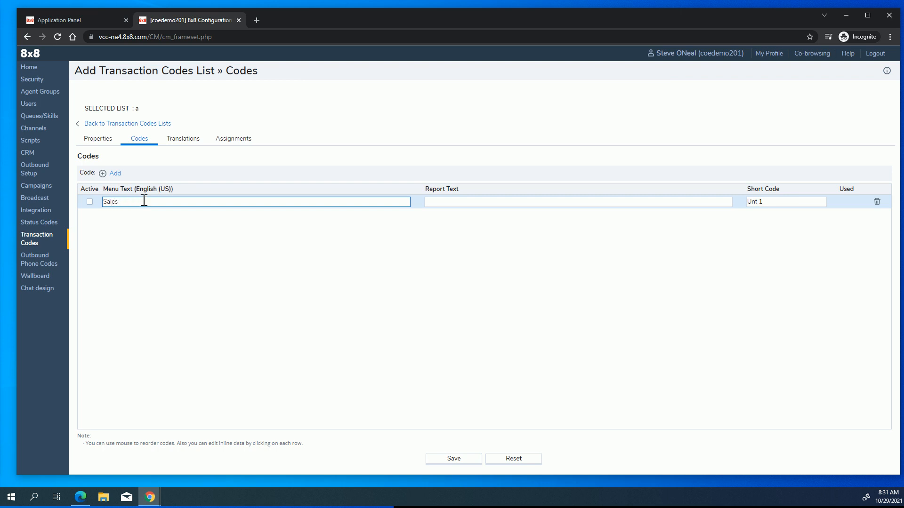
# - Add a second transaction code with the menu text "Password"
pyautogui.click(108, 175)
pyautogui.tripleClick(135, 212)
pyautogui.write('Password')
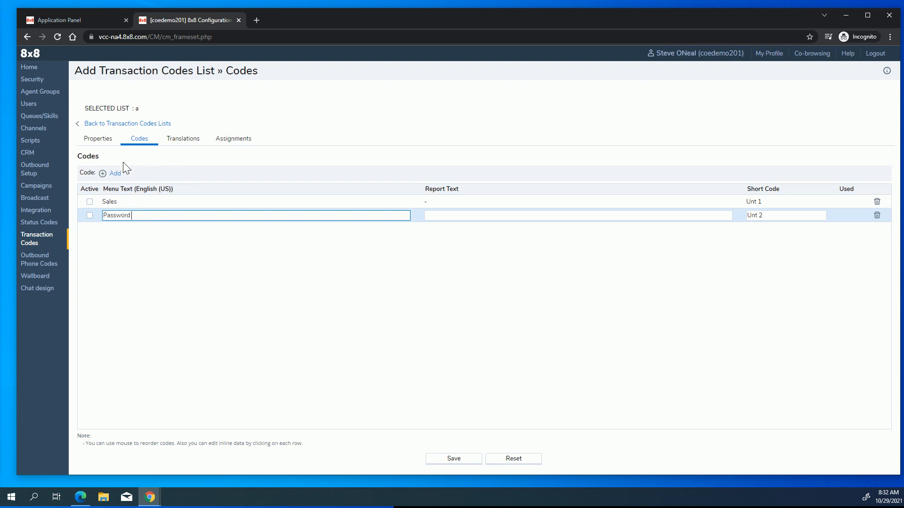
# - Add a third transaction code with the menu text "Service"
pyautogui.click(118, 180)
pyautogui.click(142, 230)
pyautogui.press('BackSpace')
pyautogui.press('BackSpace')
pyautogui.press('BackSpace')
pyautogui.press('BackSpace')
pyautogui.press('BackSpace')
pyautogui.press('BackSpace')
pyautogui.press('BackSpace')
pyautogui.press('BackSpace')
pyautogui.press('BackSpace')
pyautogui.press('BackSpace')
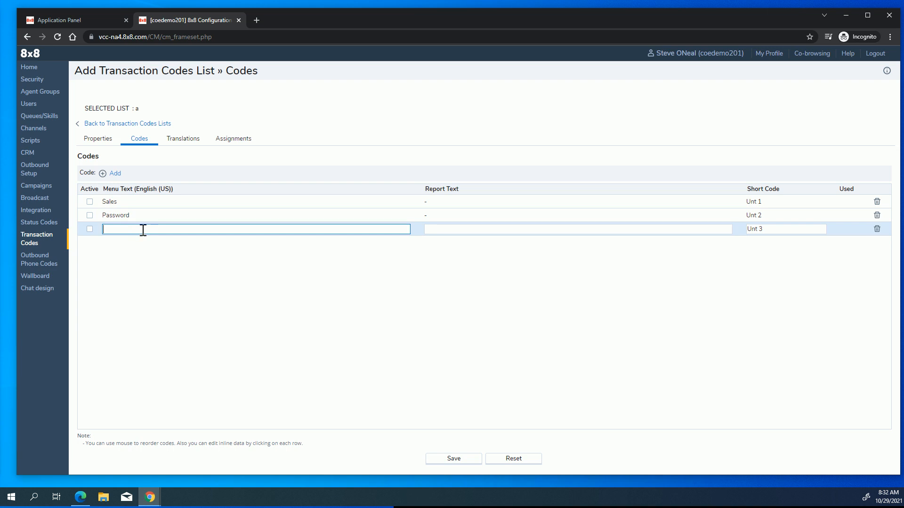
pyautogui.write('Service')
# - Look over the agent groups list and the queue list
pyautogui.click(40, 98)
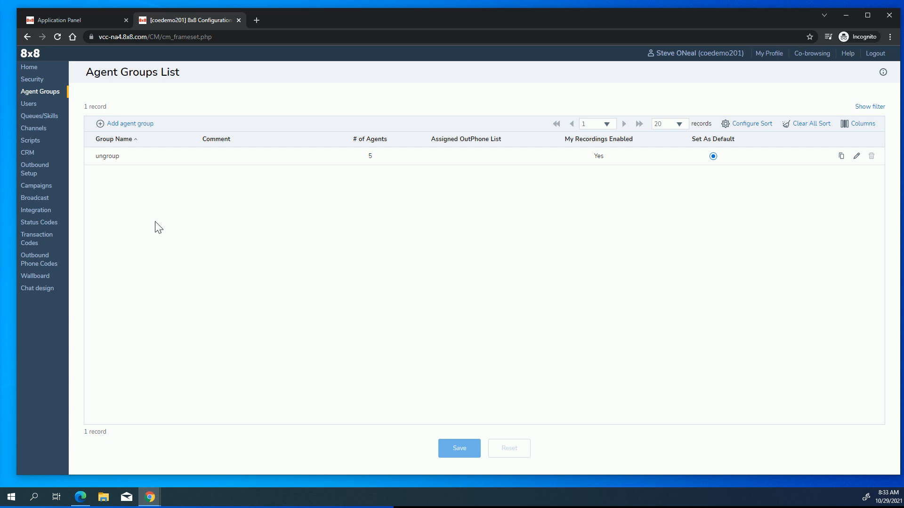
pyautogui.click(37, 118)
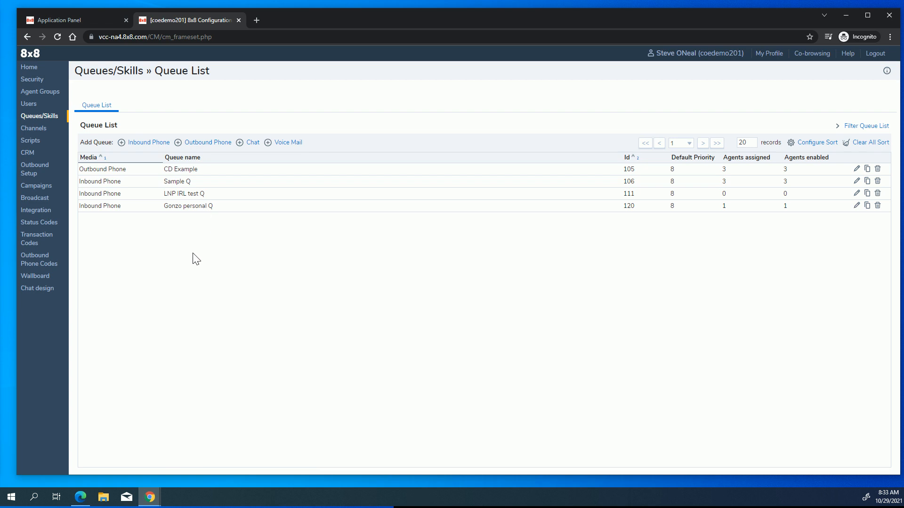
# - Create an active outbound phone codes list with name "a", description "a" and primary language English (US)
pyautogui.click(41, 265)
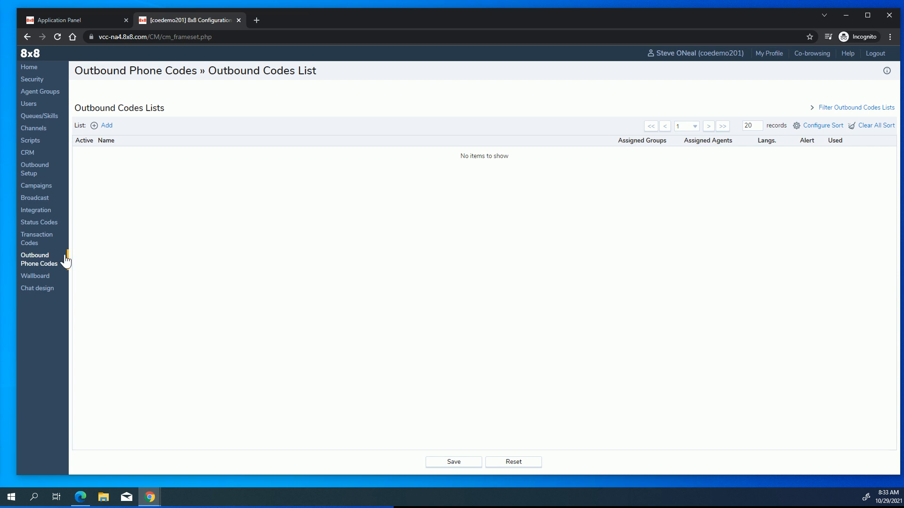
pyautogui.click(109, 125)
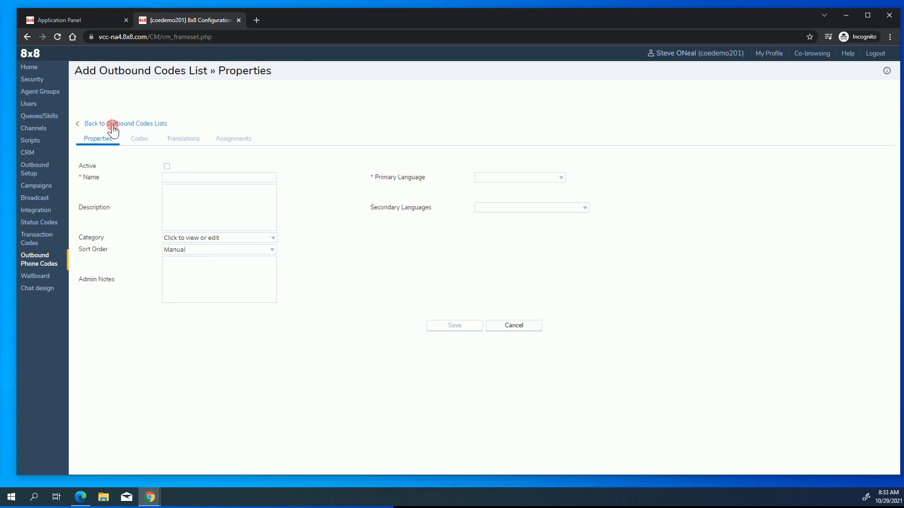
pyautogui.click(167, 167)
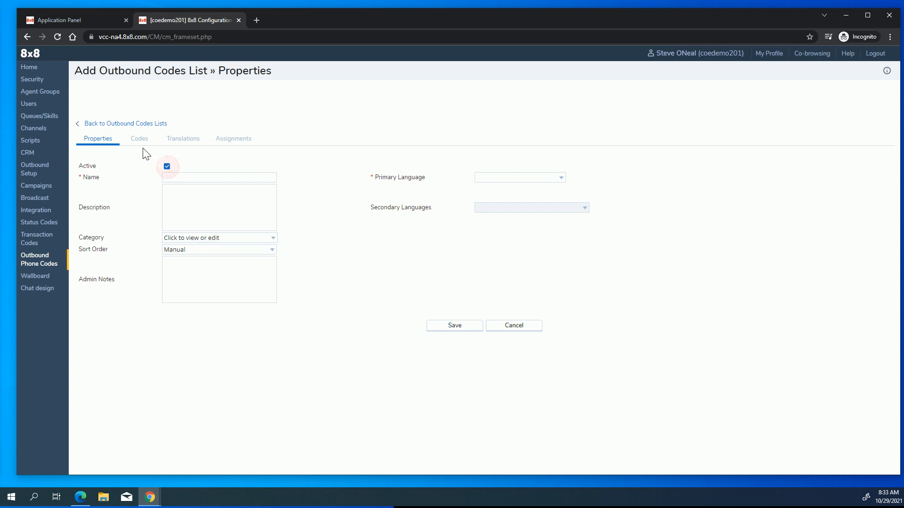
pyautogui.click(190, 177)
pyautogui.write('a')
pyautogui.click(190, 190)
pyautogui.write('a')
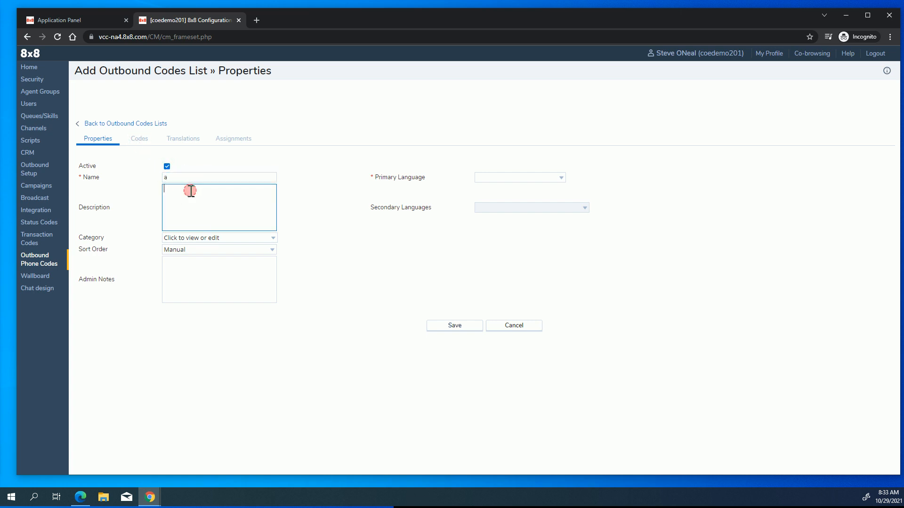
pyautogui.click(546, 178)
pyautogui.click(504, 185)
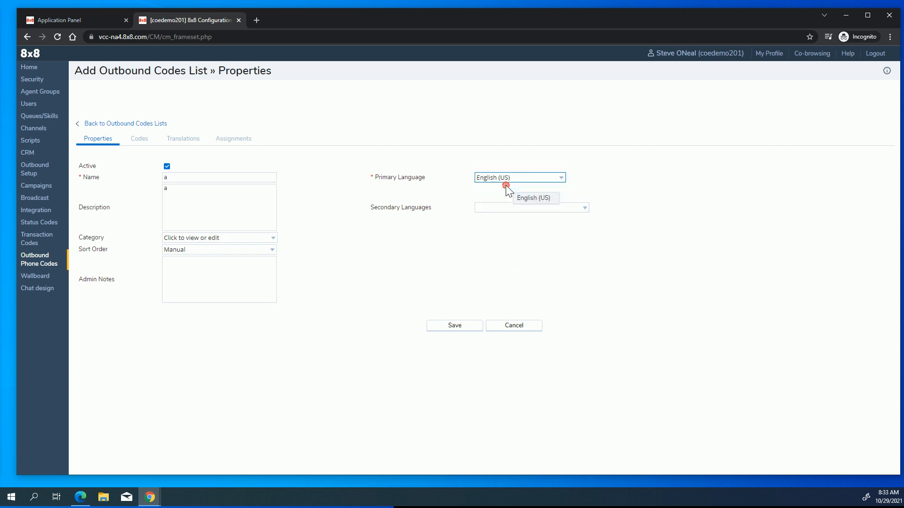
pyautogui.click(465, 326)
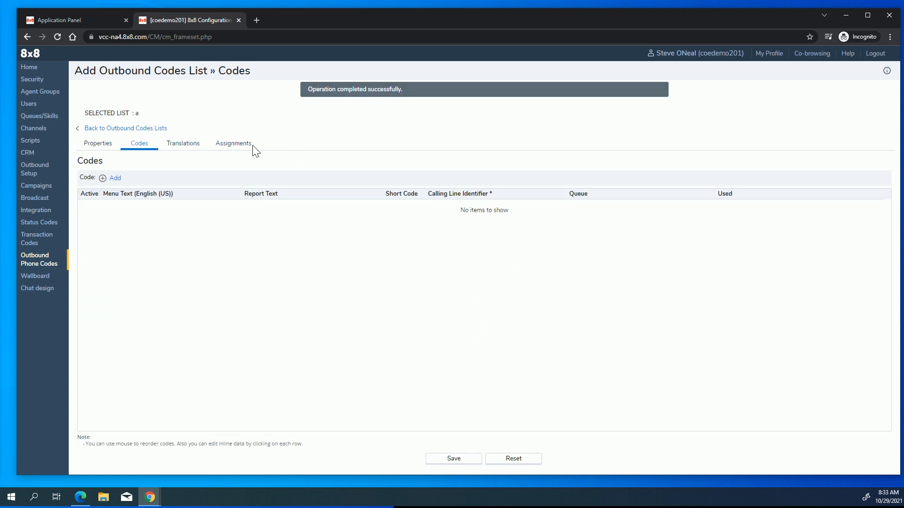
# - Add an outbound phone code with the menu text "General" to the list
pyautogui.click(113, 178)
pyautogui.click(144, 198)
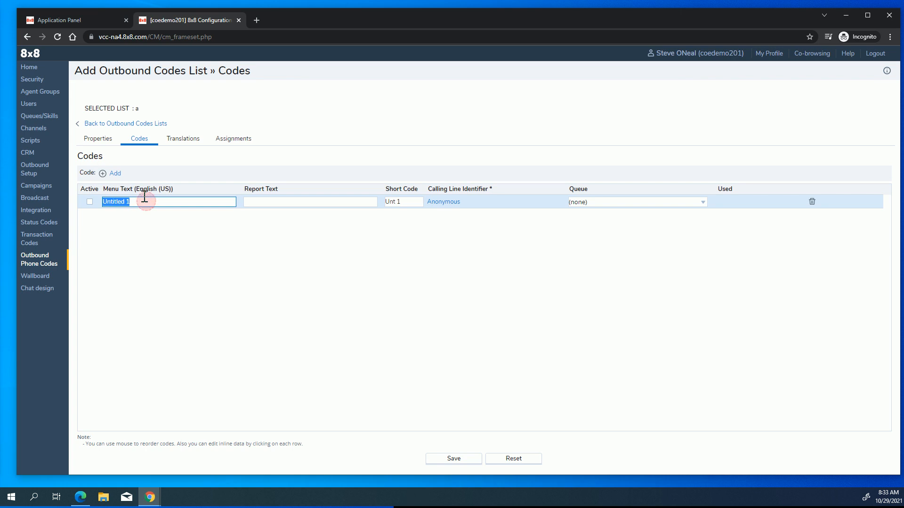
pyautogui.write('General')
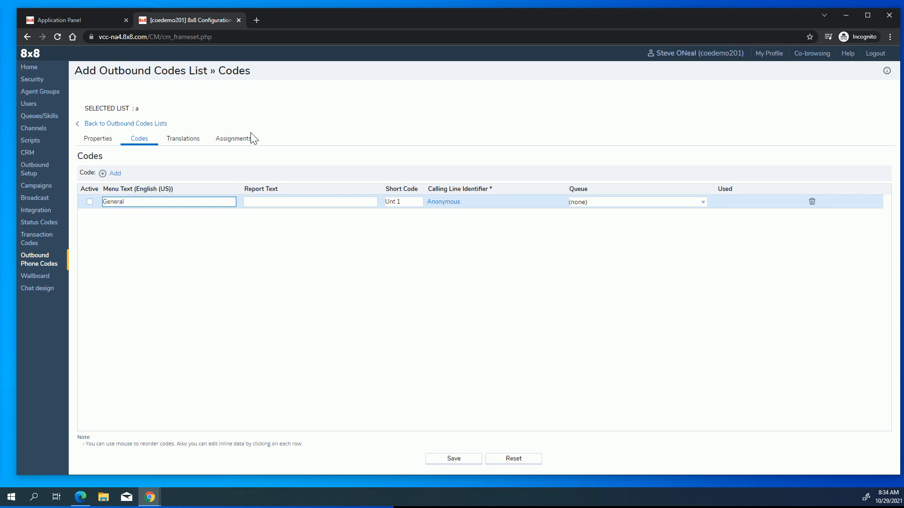
pyautogui.click(330, 203)
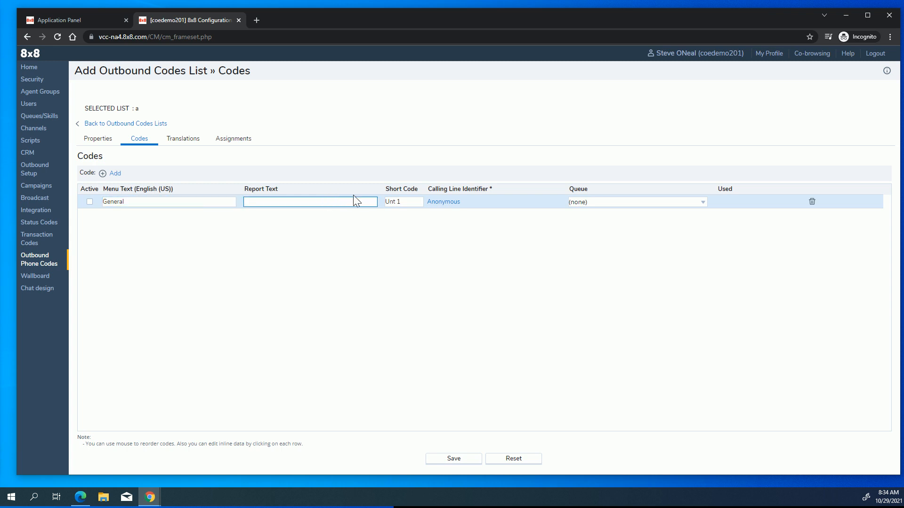
# - Assign the CD Example queue to the General code and use the second listed 8x8, Inc. channel as its calling line identifier
pyautogui.click(698, 204)
pyautogui.click(619, 220)
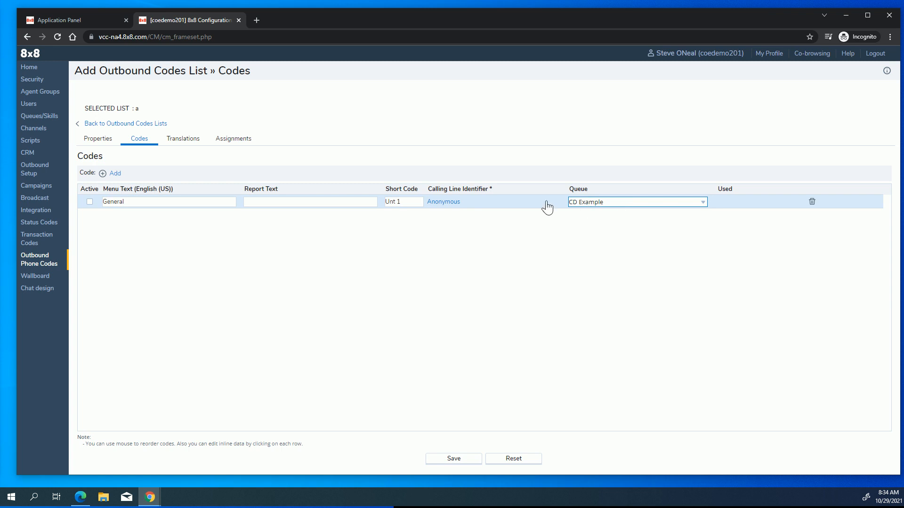
pyautogui.click(520, 203)
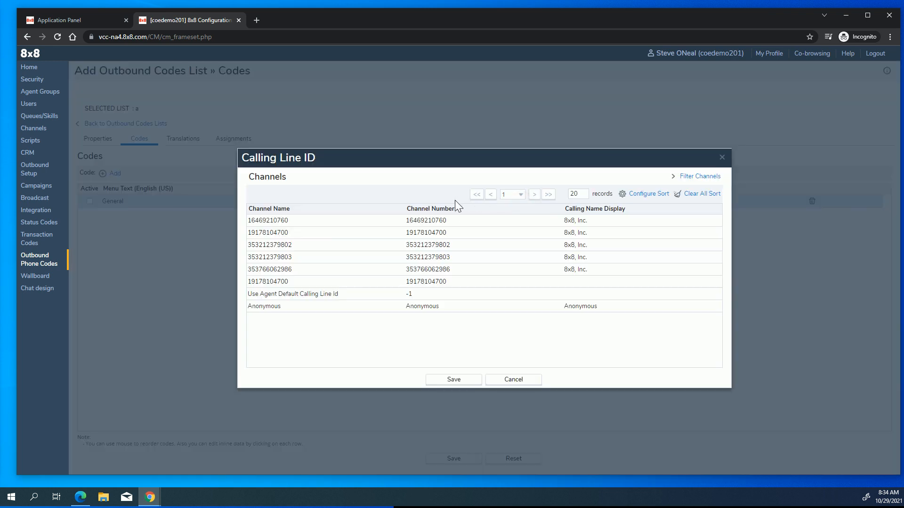
pyautogui.click(268, 233)
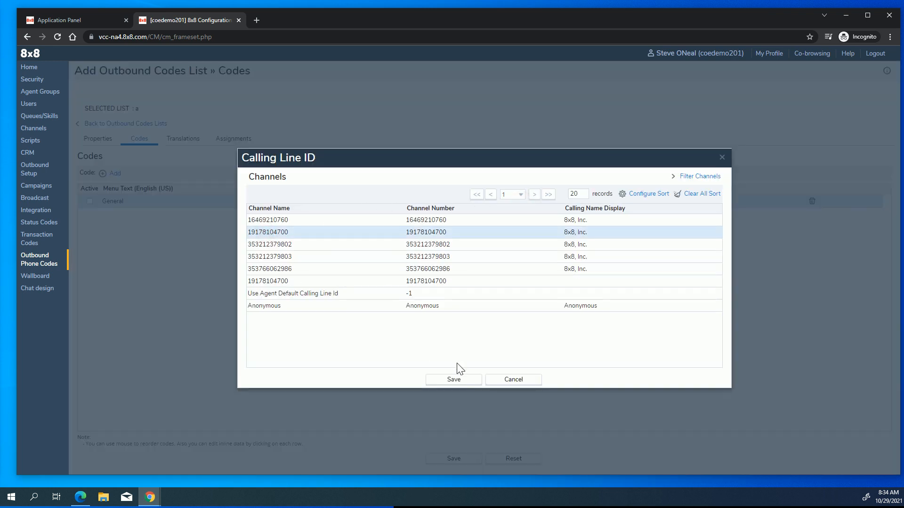
pyautogui.click(463, 381)
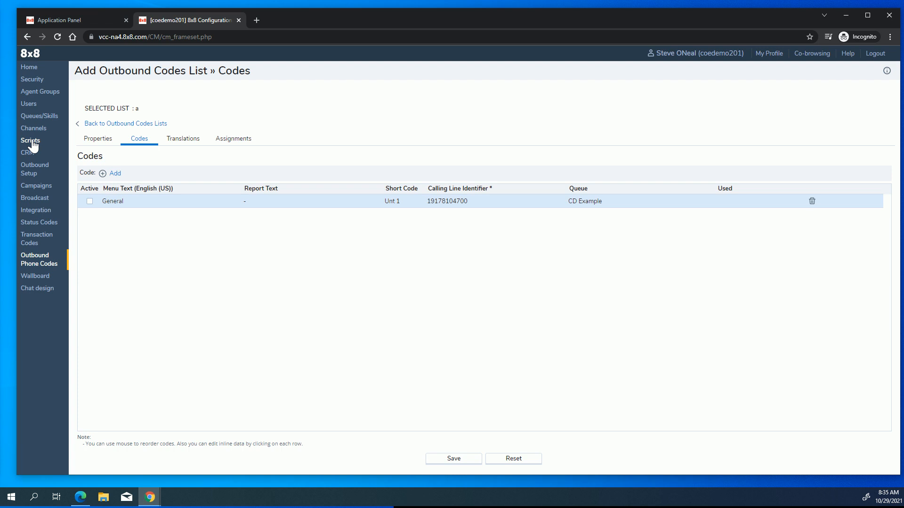
# - Open the users configuration page
pyautogui.click(28, 105)
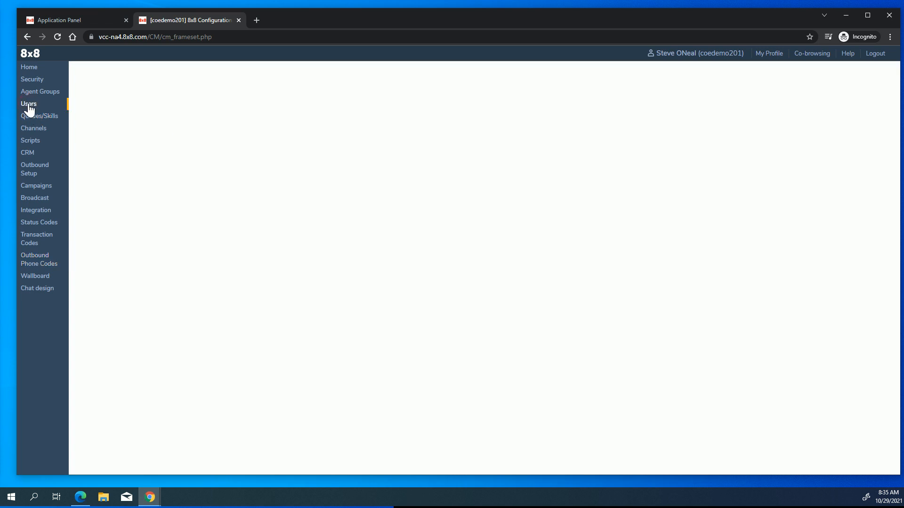